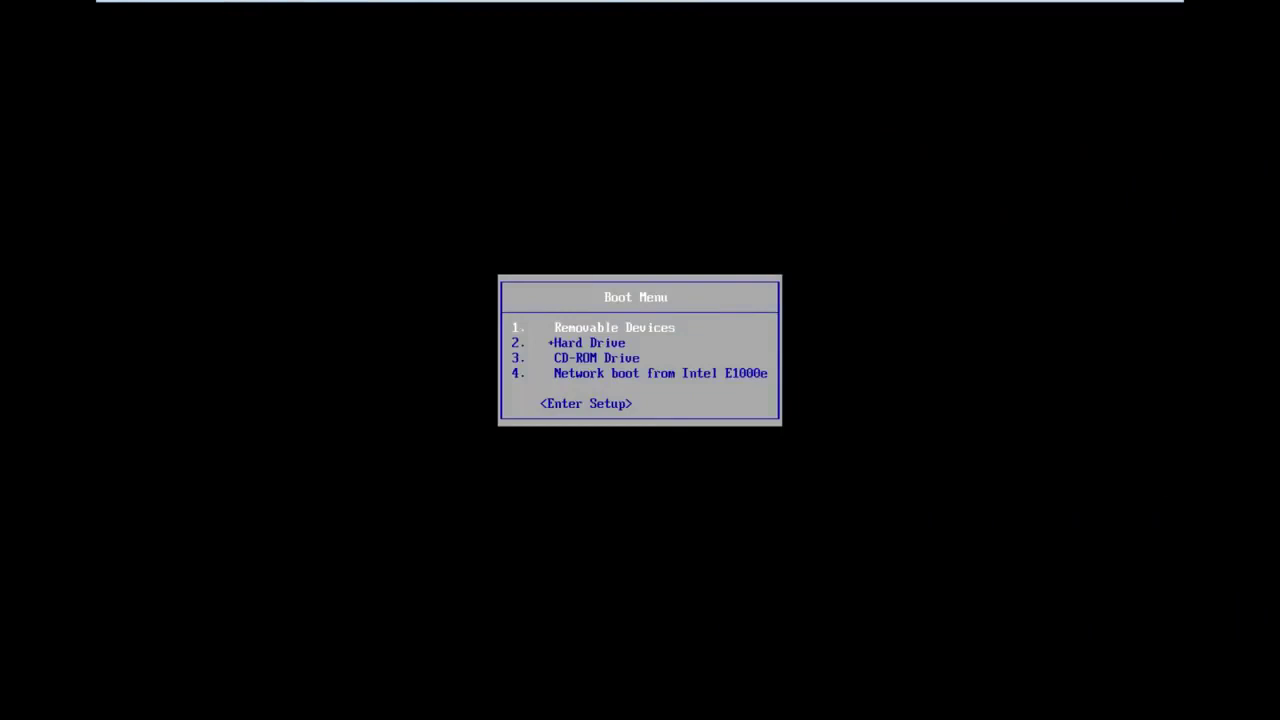
# Move through the boot menu options toward Enter Setup, leaving Hard Drive selected.
pyautogui.press('Down')
pyautogui.press('Down')
pyautogui.press('Down')
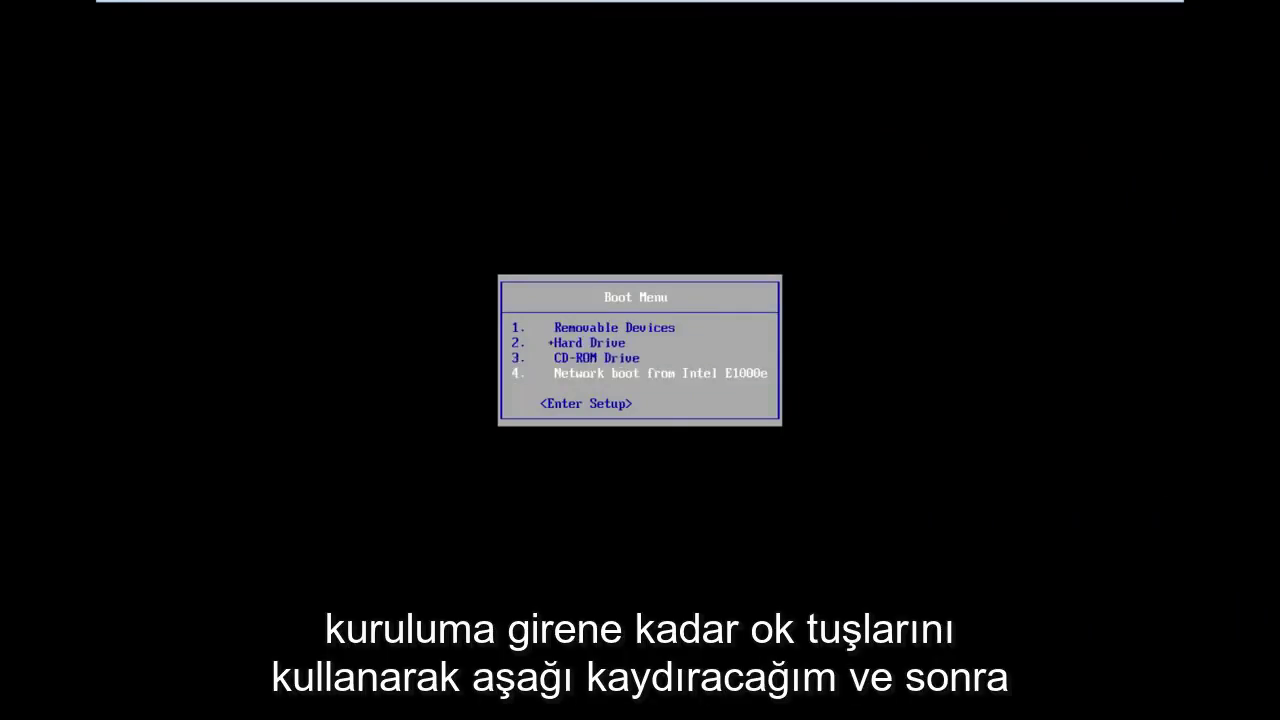
pyautogui.press('Up')
pyautogui.press('Down')
pyautogui.press('Down')
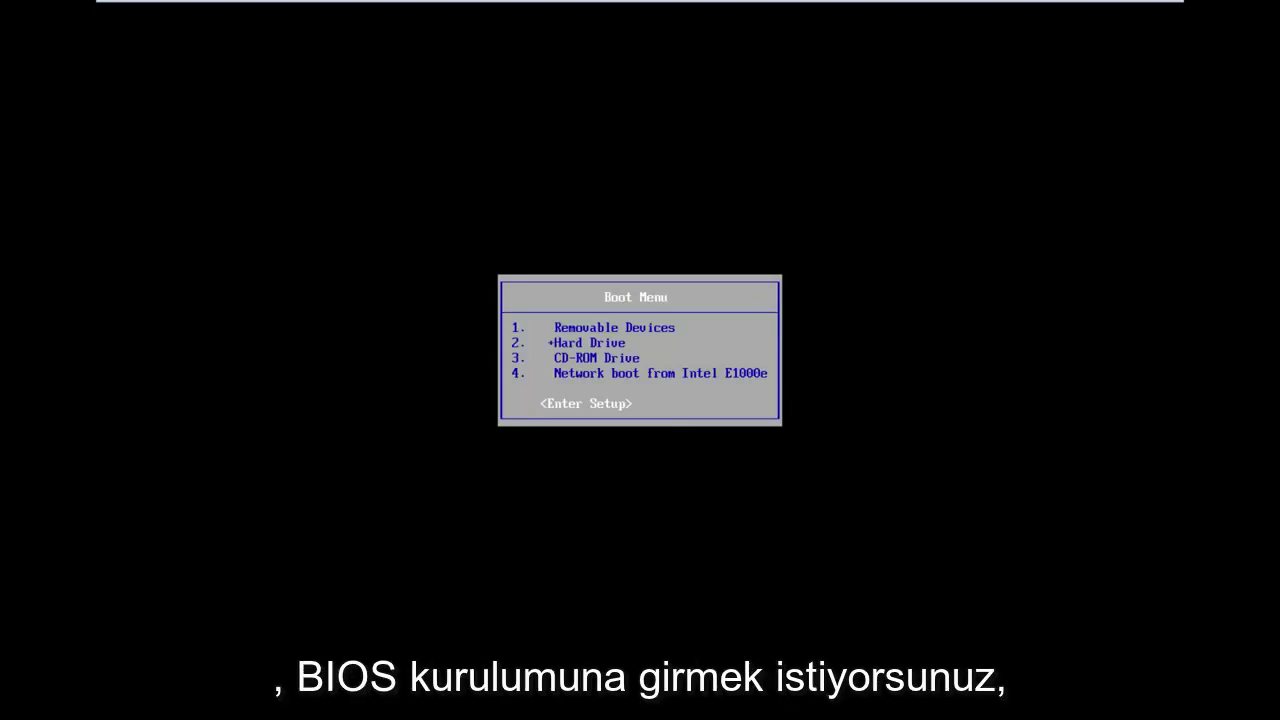
# Enter BIOS setup and switch from the Main tab to the Boot tab.
pyautogui.press('Return')
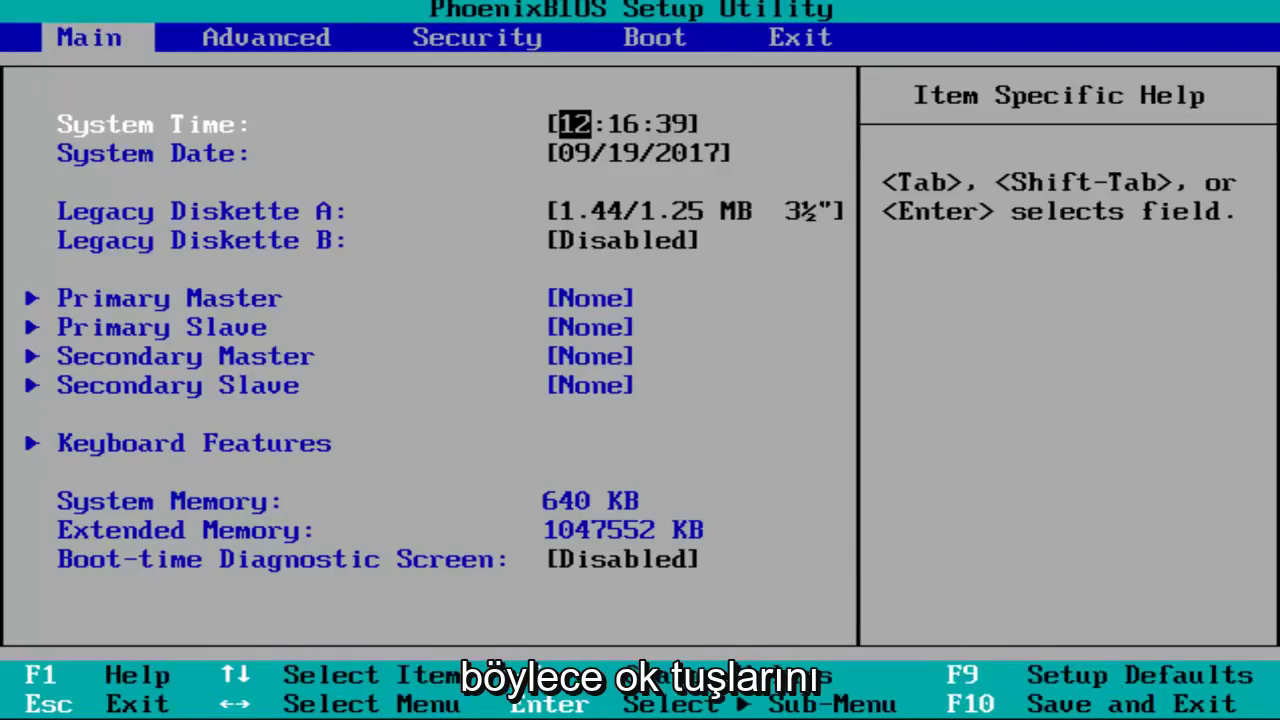
pyautogui.press('Right')
pyautogui.press('Right')
pyautogui.press('Right')
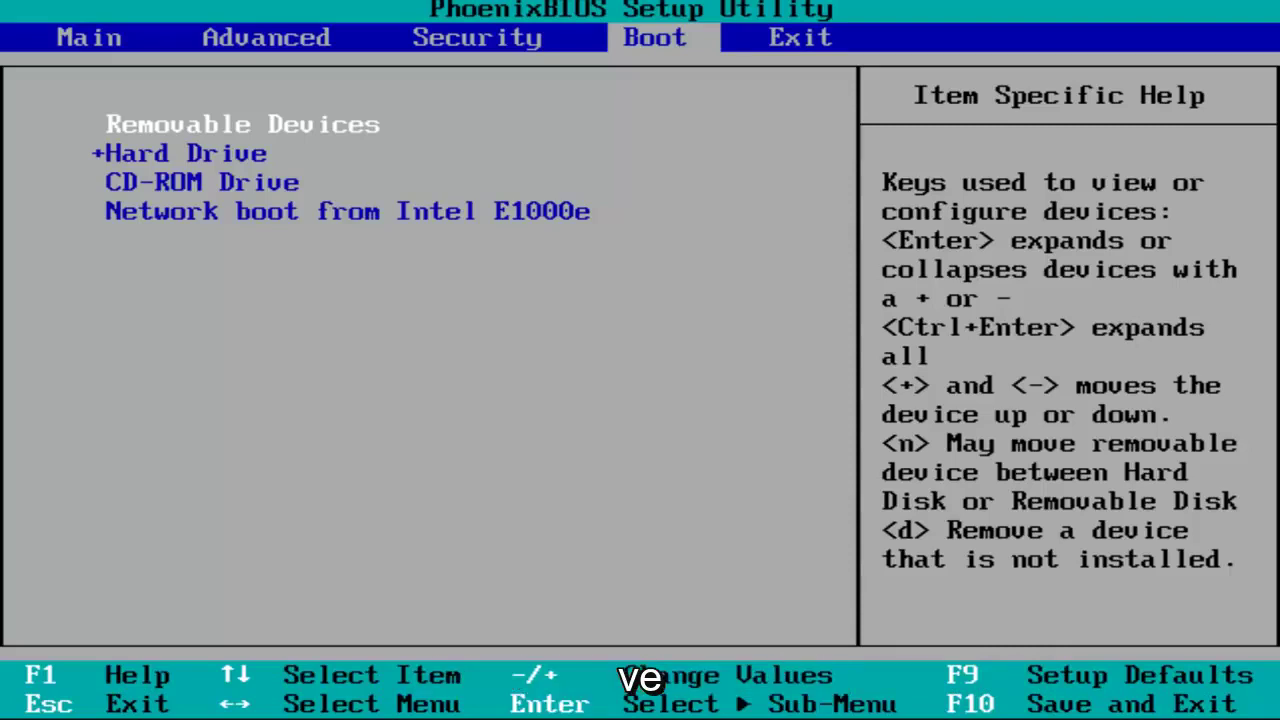
# Browse Removable Devices, Hard Drive, CD-ROM Drive and network boot without reordering them.
pyautogui.press('Down')
pyautogui.press('Down')
pyautogui.press('Up')
pyautogui.press('Down')
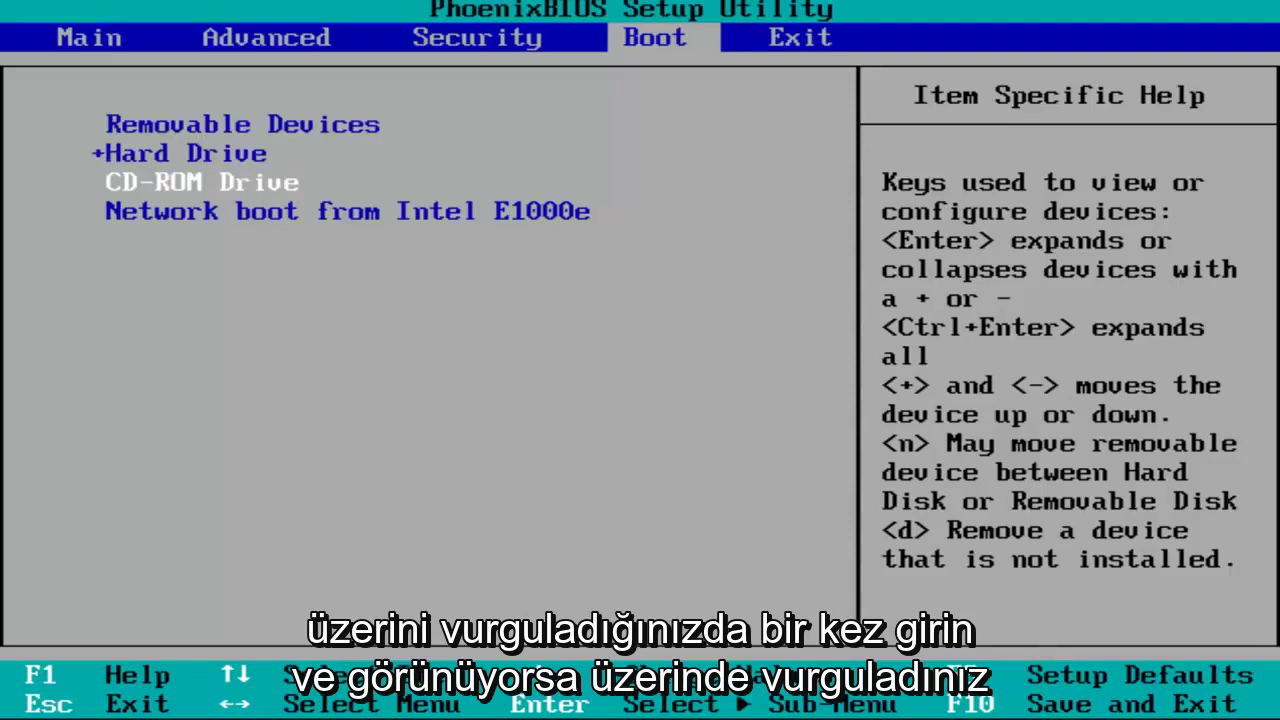
pyautogui.press('Down')
pyautogui.press('Up')
pyautogui.press('Up')
pyautogui.press('Up')
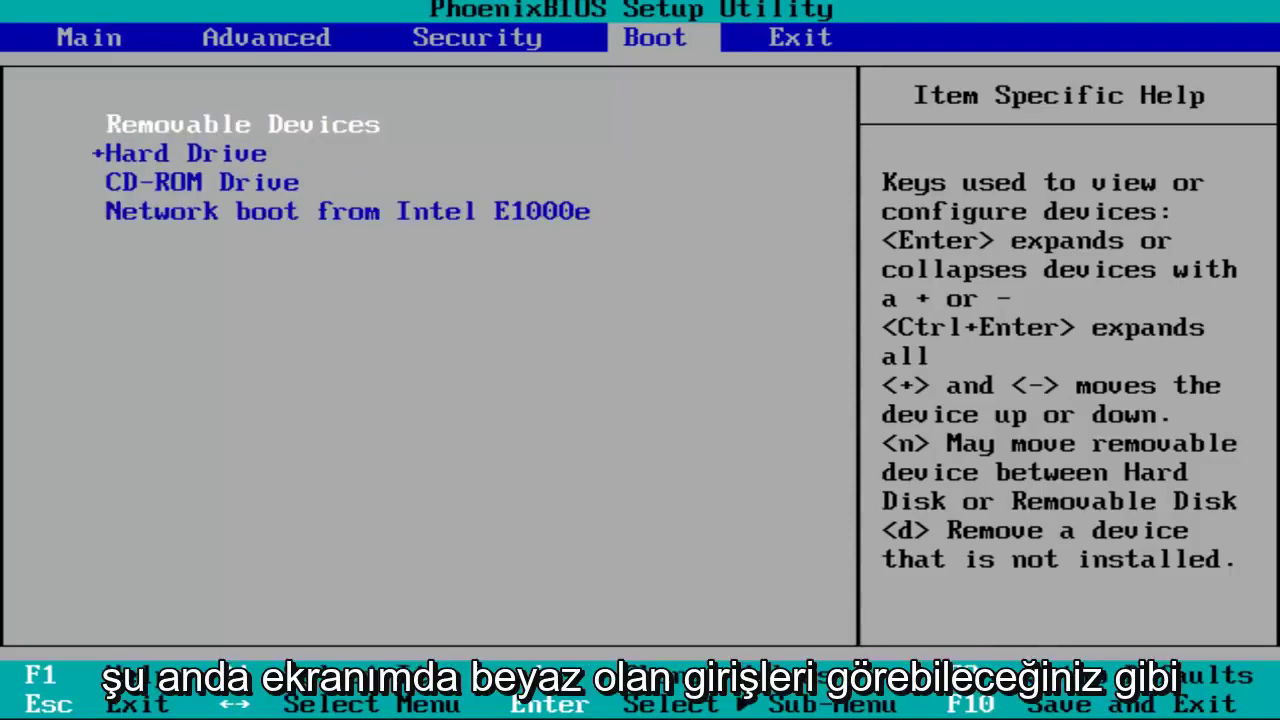
pyautogui.press('Down')
pyautogui.press('Down')
pyautogui.press('Down')
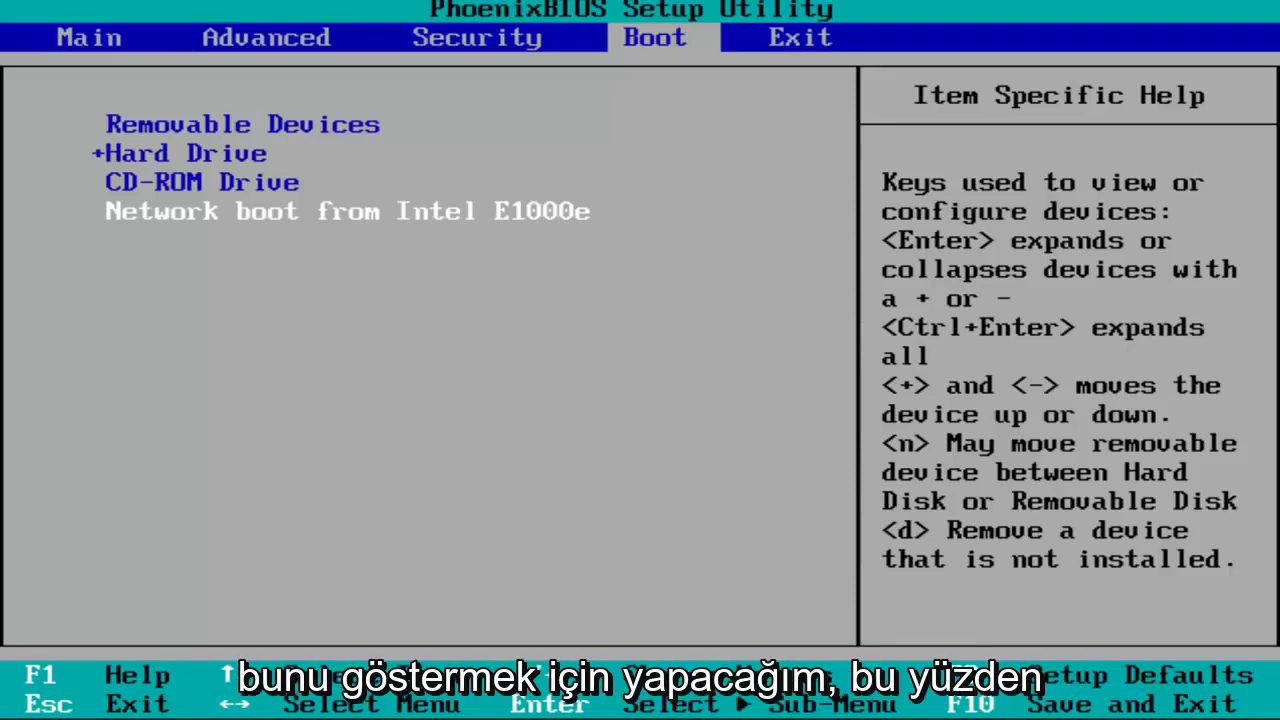
# Bring up the F10 prompt to save configuration changes and exit setup.
pyautogui.press('F10')
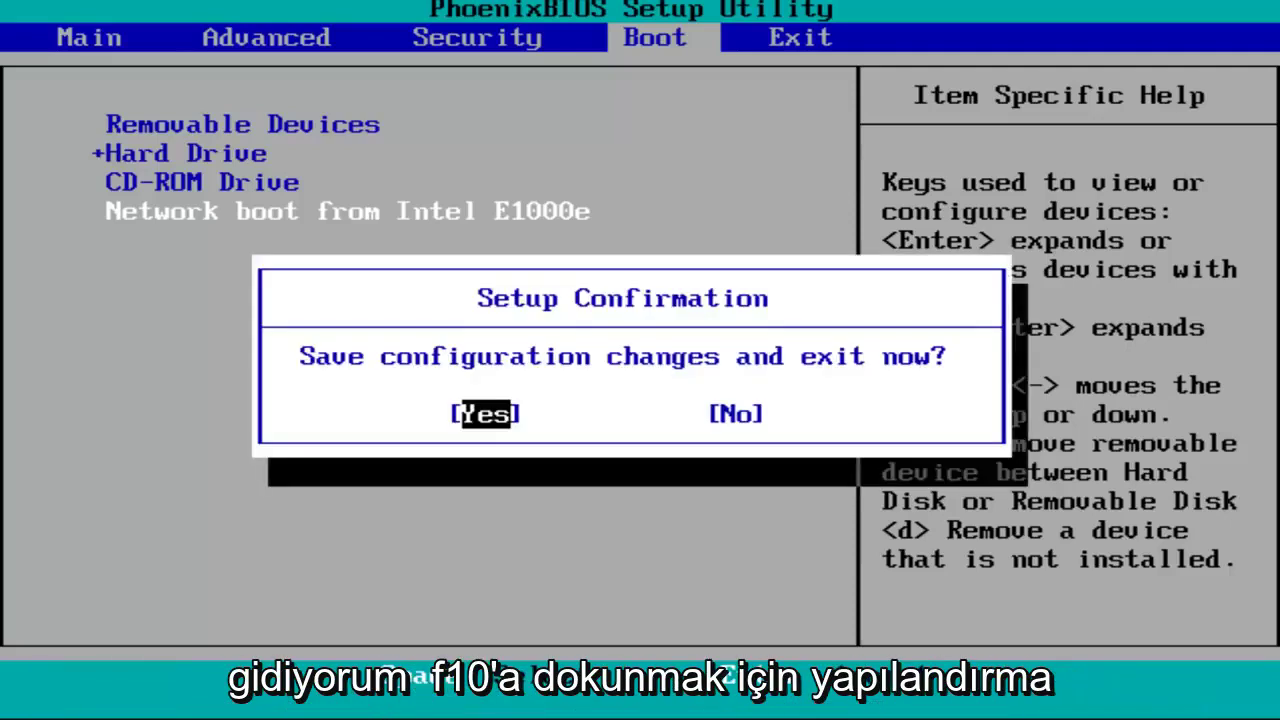